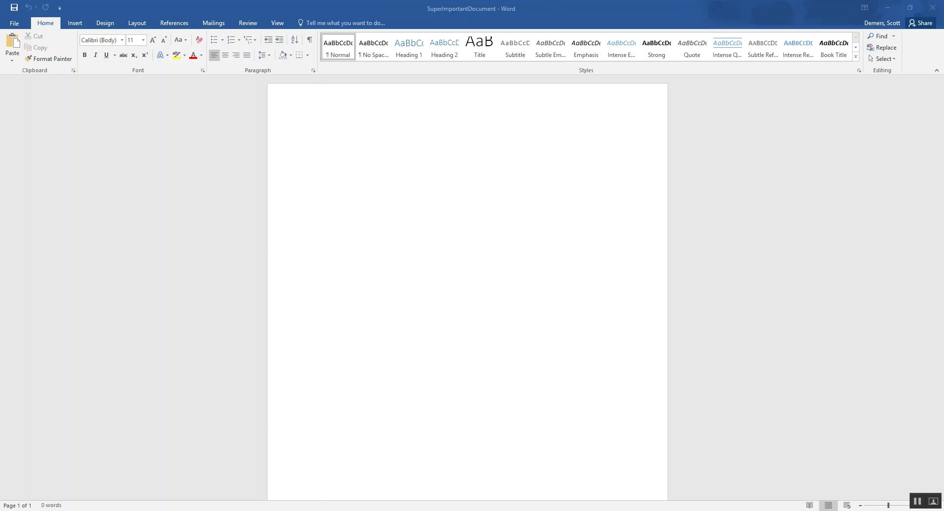
{"action": "left_click", "coordinate": [436, 509]}
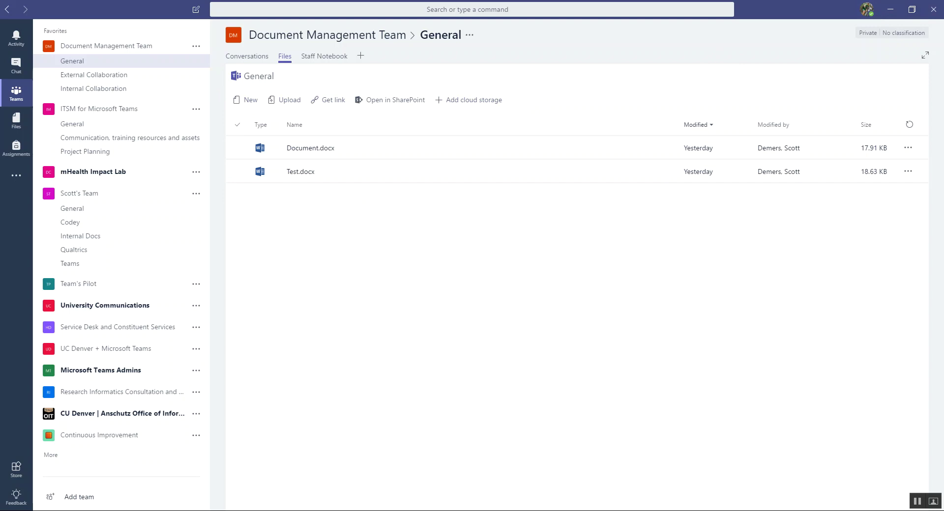
{"action": "key", "text": "alt+Tab"}
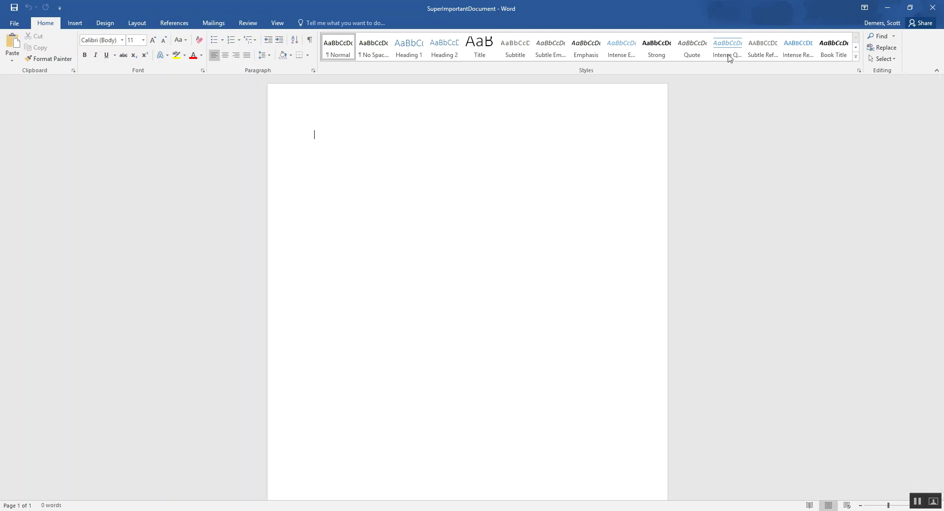
Turn on Track Changes for the document and enter the line "Foo Bar start – super improtant"
{"action": "left_click", "coordinate": [247, 23]}
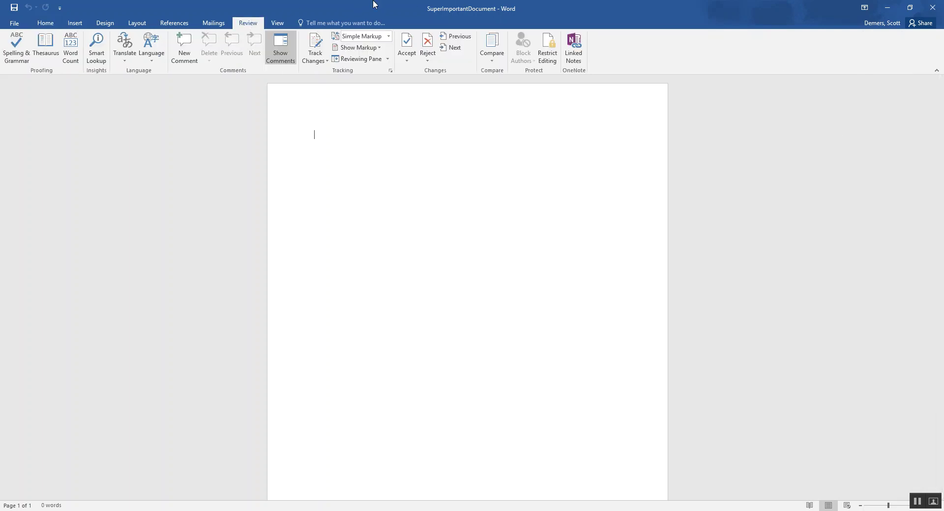
{"action": "left_click", "coordinate": [315, 60]}
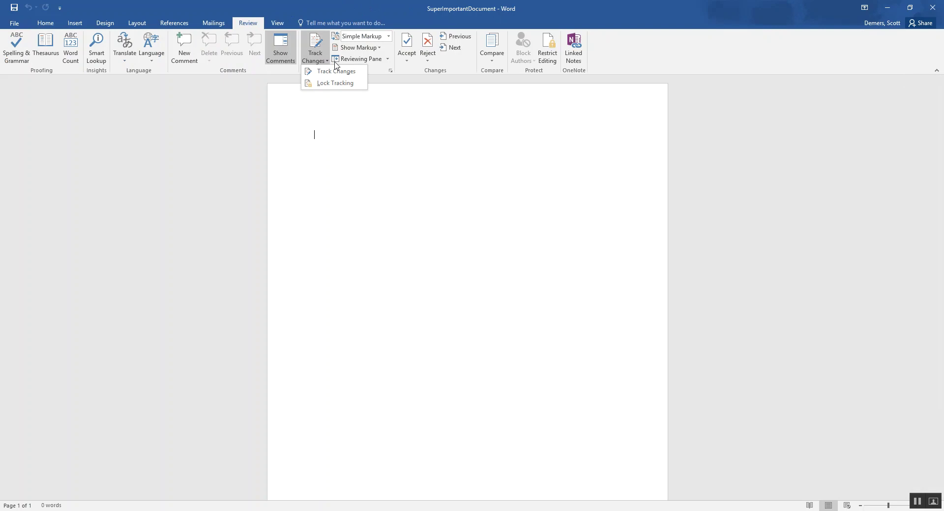
{"action": "left_click", "coordinate": [336, 71]}
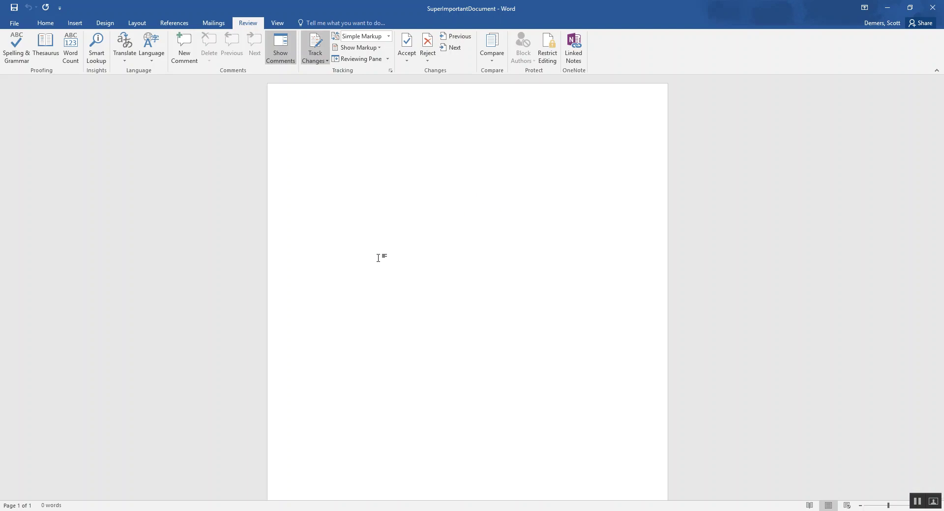
{"action": "type", "text": "Foo Bar start -"}
{"action": "type", "text": " super improtant"}
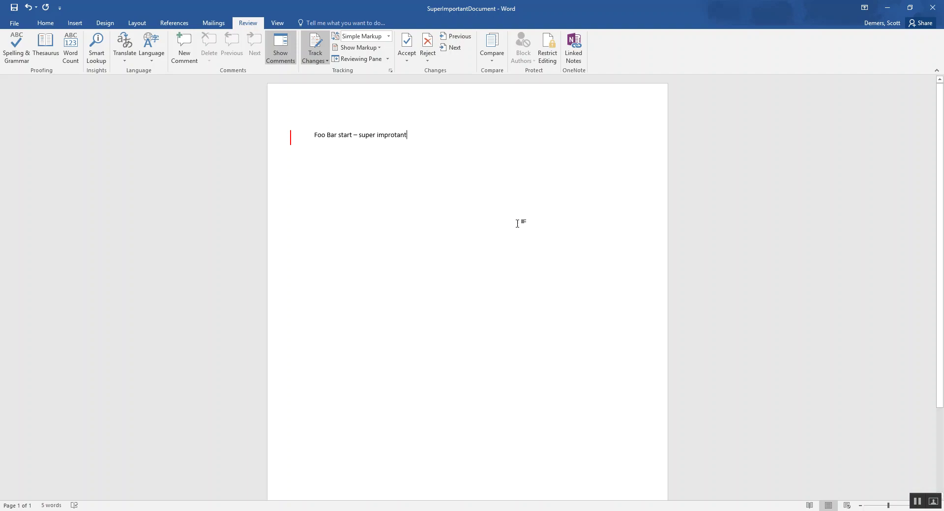
Look through the markup display options, show the tracked text with All Markup, and return the display to Simple Markup
{"action": "left_click", "coordinate": [380, 49]}
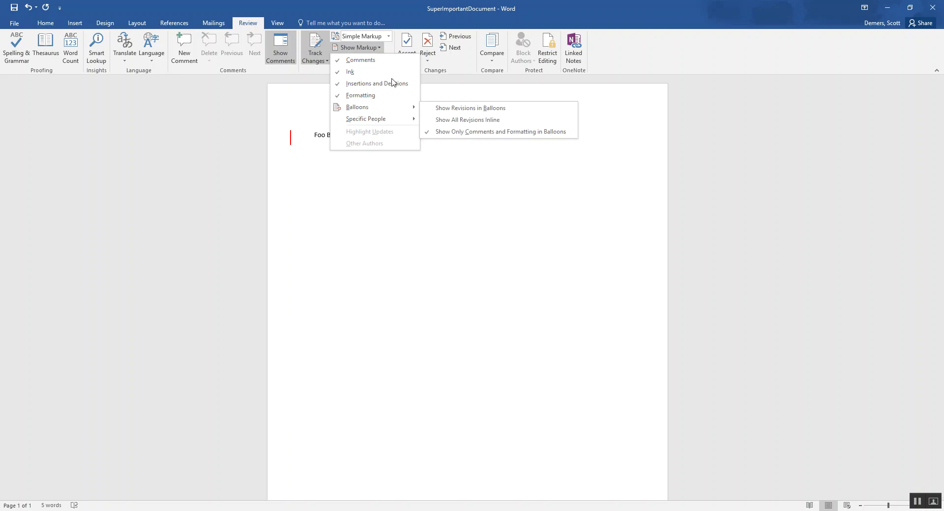
{"action": "left_click", "coordinate": [389, 50]}
{"action": "left_click", "coordinate": [382, 49]}
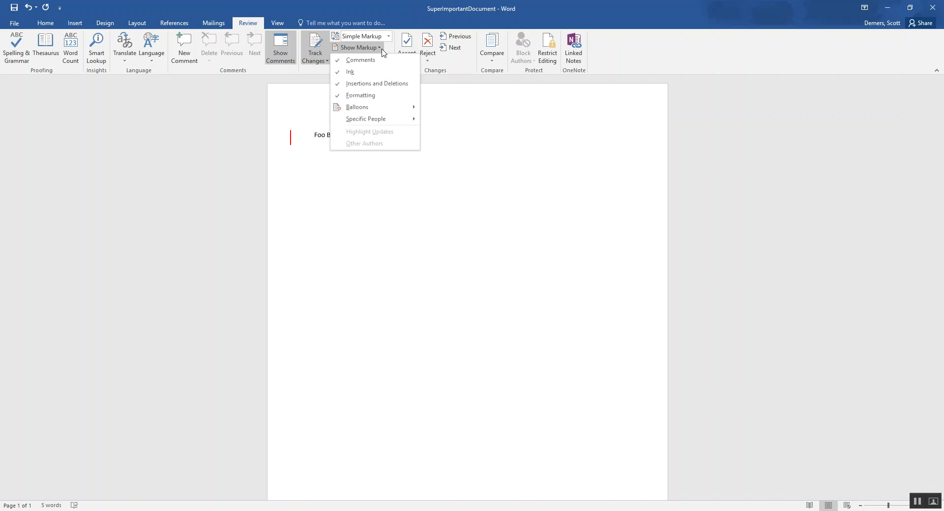
{"action": "left_click", "coordinate": [389, 36]}
{"action": "left_click", "coordinate": [388, 35]}
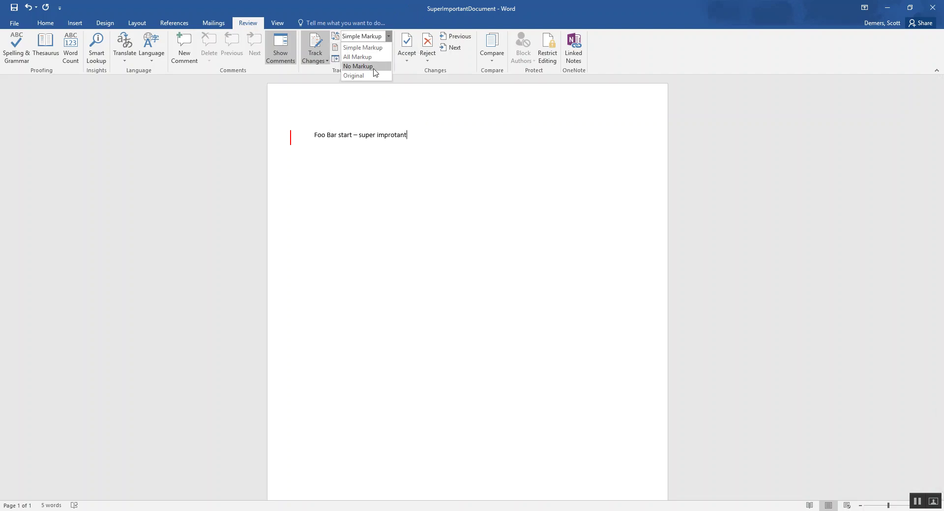
{"action": "left_click", "coordinate": [357, 56]}
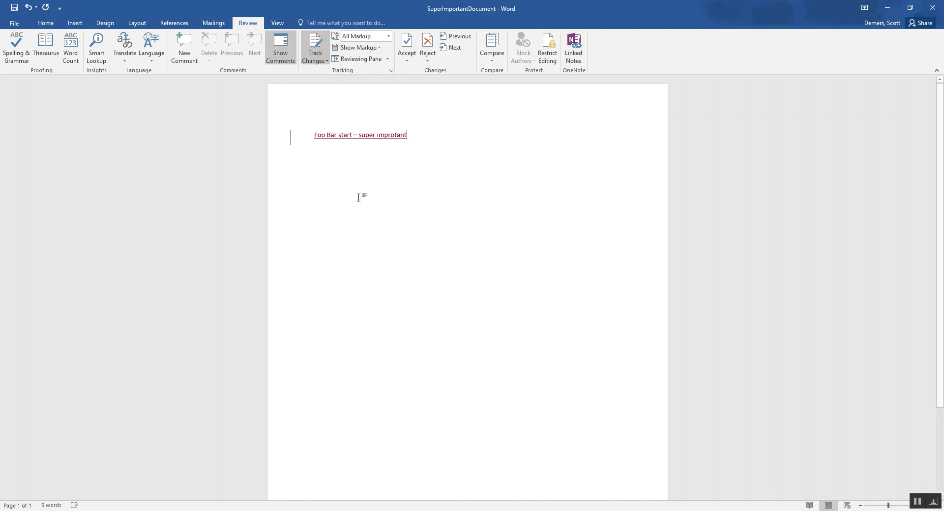
{"action": "left_click", "coordinate": [390, 37]}
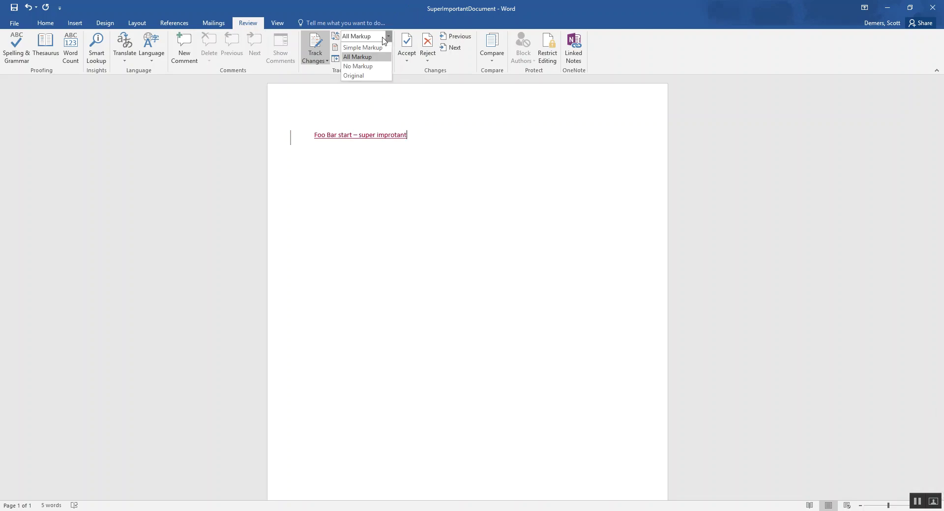
{"action": "left_click", "coordinate": [363, 47]}
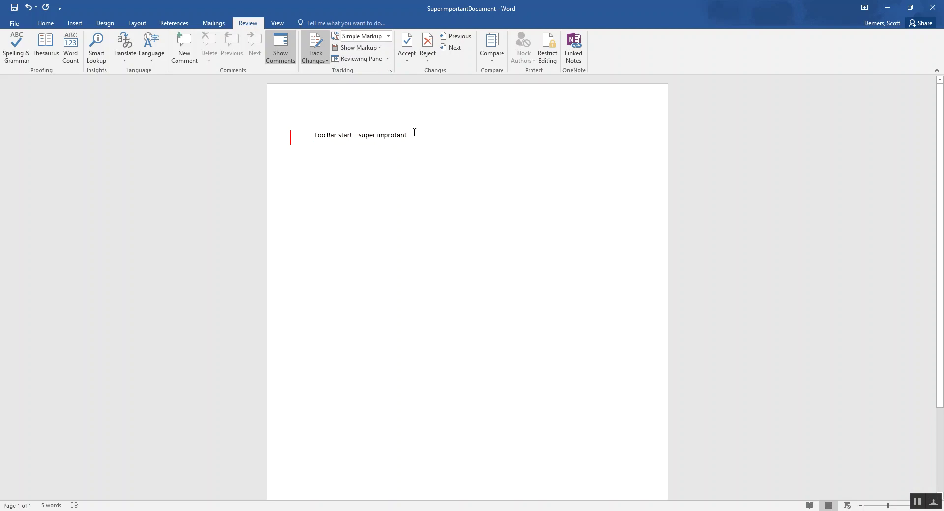
Start a new line below the entered text and save the document
{"action": "key", "text": "Return"}
{"action": "key", "text": "ctrl+s"}
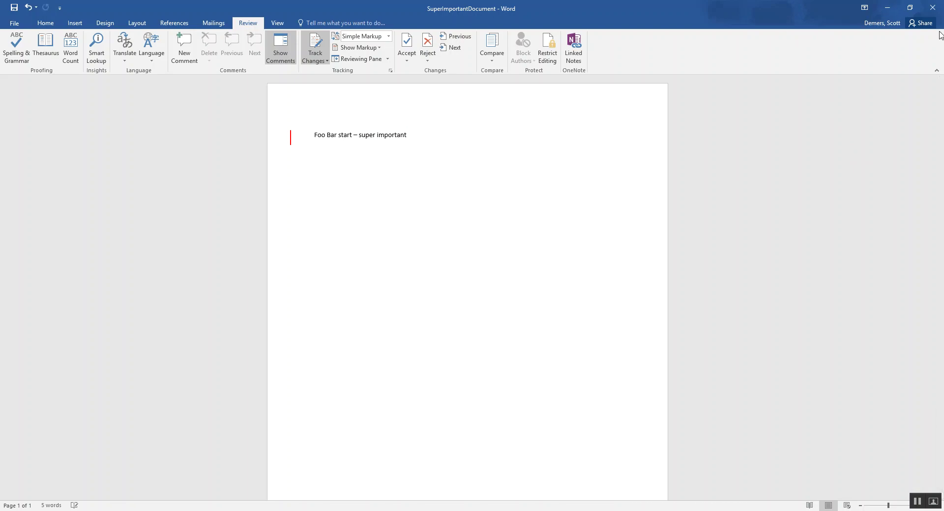
Switch to Microsoft Teams and open the files of the External Collaboration channel in the Document Management Team
{"action": "left_click", "coordinate": [887, 6]}
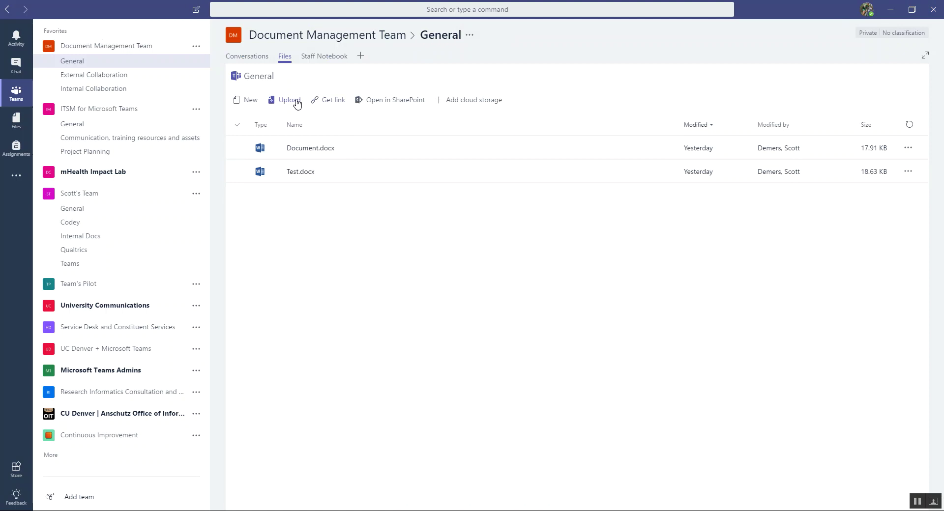
{"action": "left_click", "coordinate": [103, 76]}
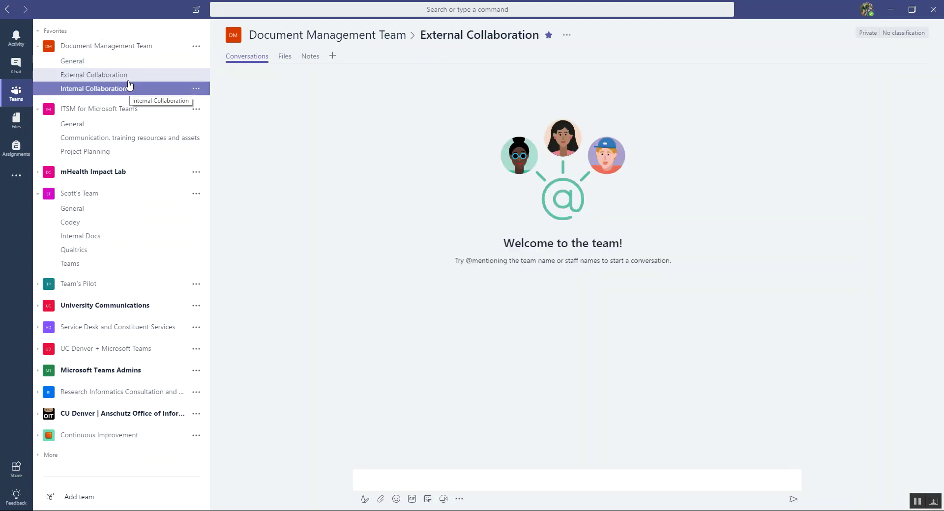
{"action": "left_click", "coordinate": [124, 91]}
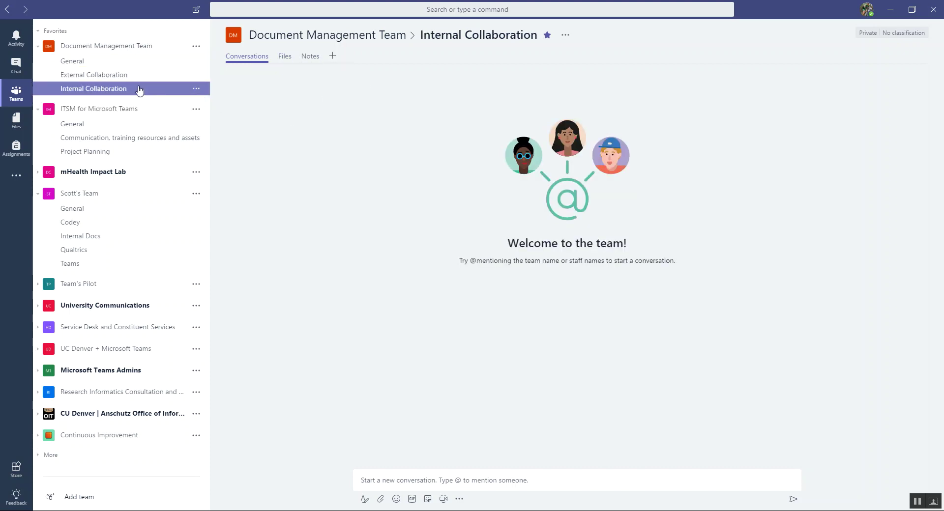
{"action": "left_click", "coordinate": [99, 75]}
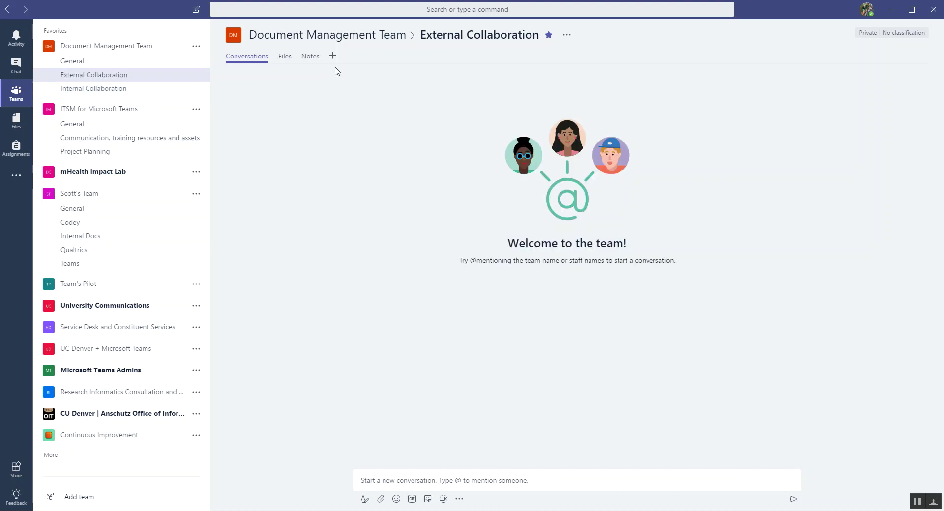
{"action": "left_click", "coordinate": [284, 57]}
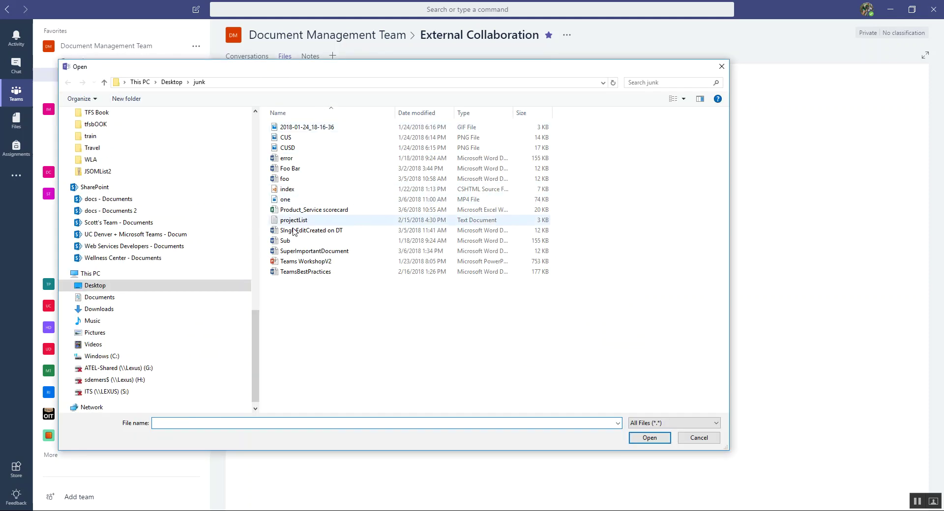
Upload SuperImportantDocument from the desktop's junk folder to the External Collaboration channel
{"action": "left_click_drag", "start_coordinate": [254, 348], "coordinate": [282, 332]}
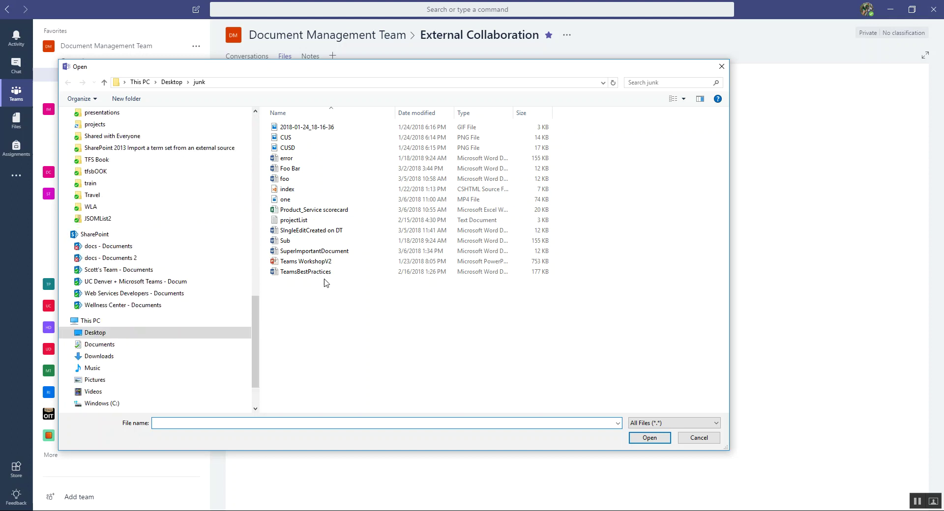
{"action": "left_click", "coordinate": [319, 252]}
{"action": "left_click", "coordinate": [645, 438]}
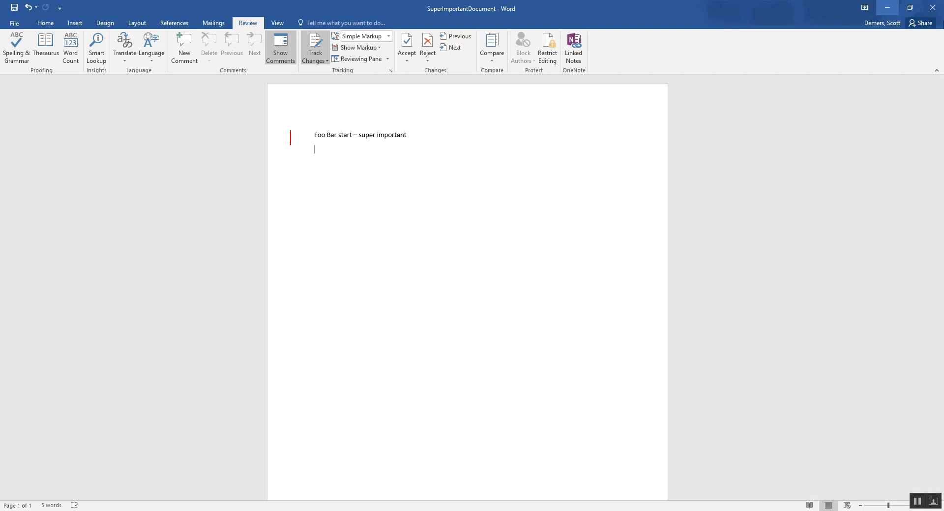
Make the uploaded SuperImportantDocument.docx a tab of the External Collaboration channel in Teams and start a conversation beside it
{"action": "left_click", "coordinate": [887, 7]}
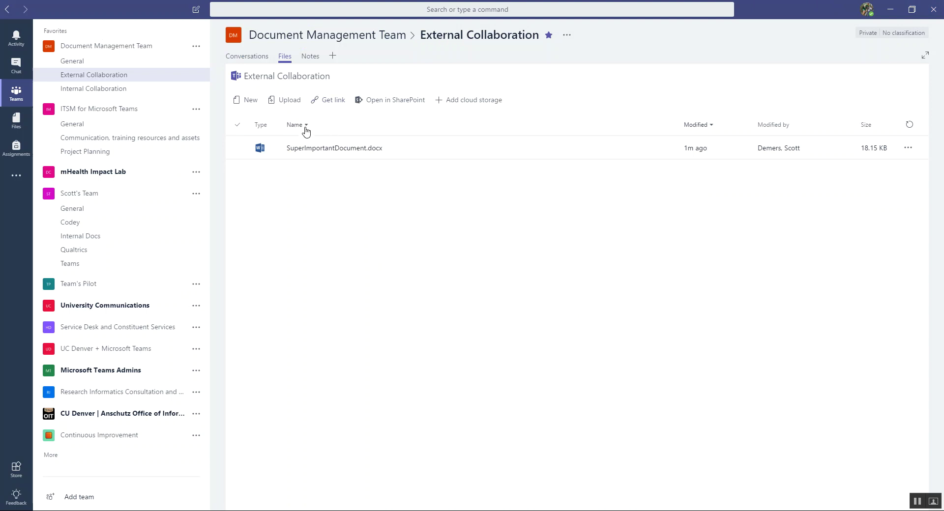
{"action": "left_click", "coordinate": [235, 149]}
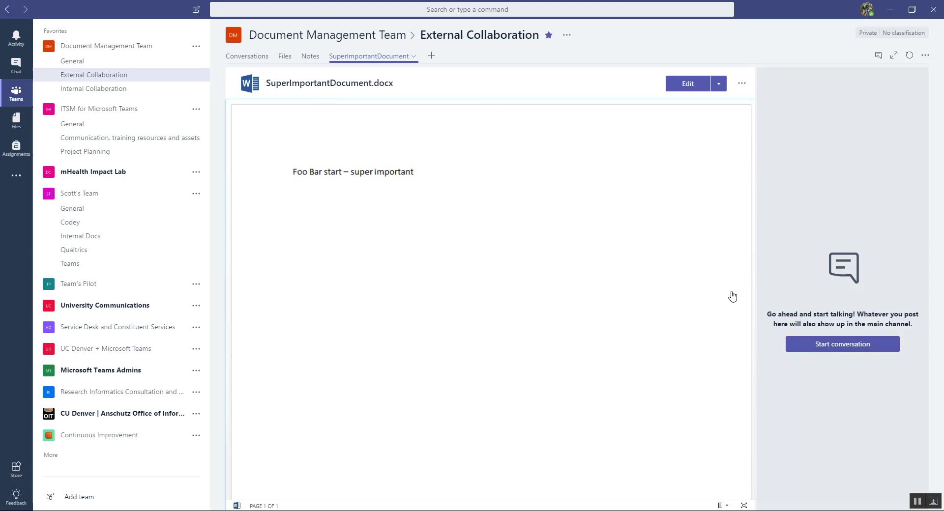
{"action": "left_click", "coordinate": [794, 346]}
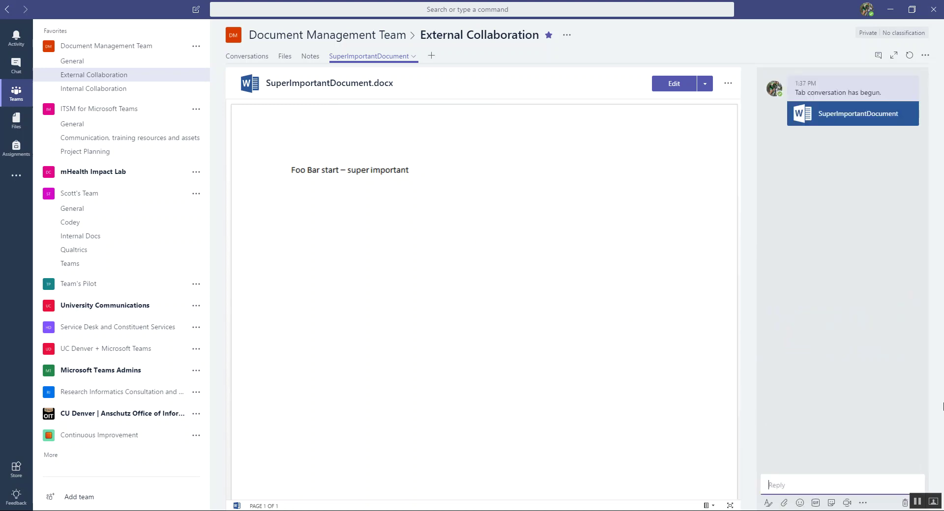
{"action": "type", "text": "Hay eve"}
{"action": "key", "text": "BackSpace"}
{"action": "key", "text": "BackSpace"}
{"action": "key", "text": "BackSpace"}
{"action": "type", "text": "@"}
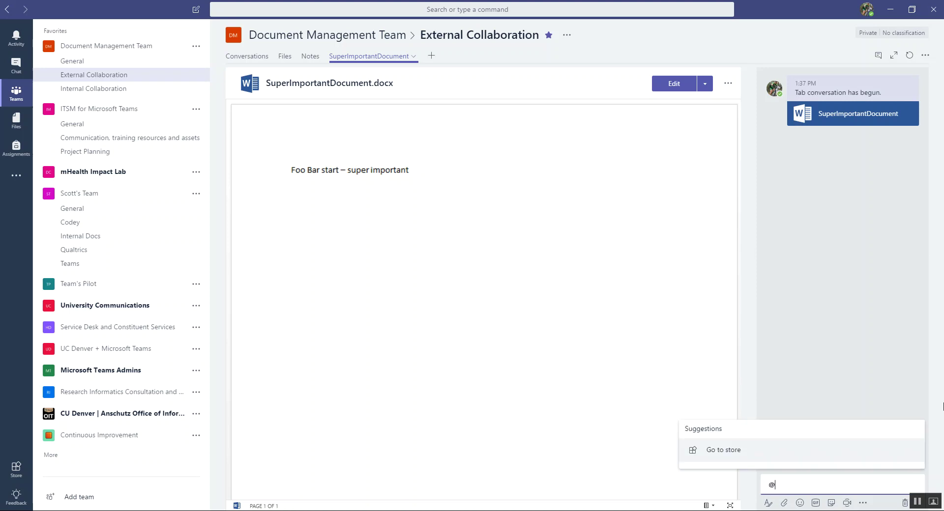
{"action": "type", "text": "E"}
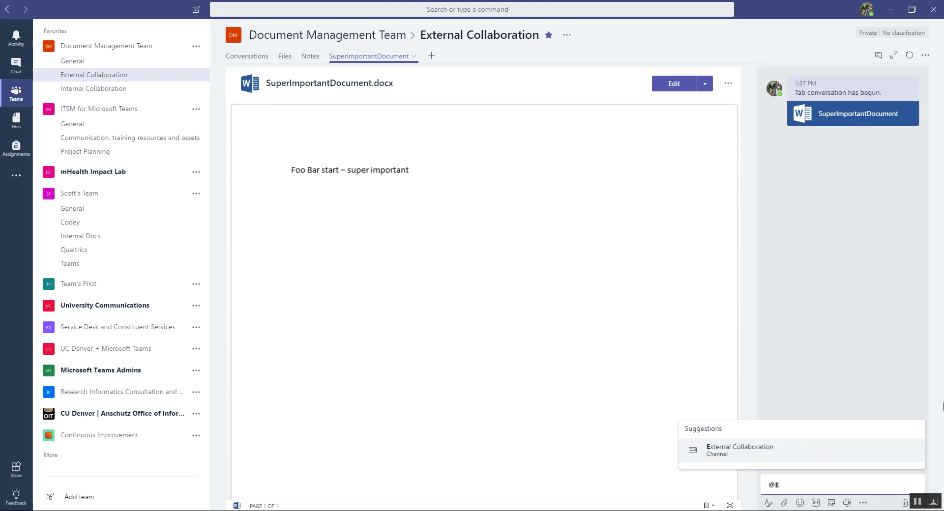
{"action": "left_click", "coordinate": [828, 448]}
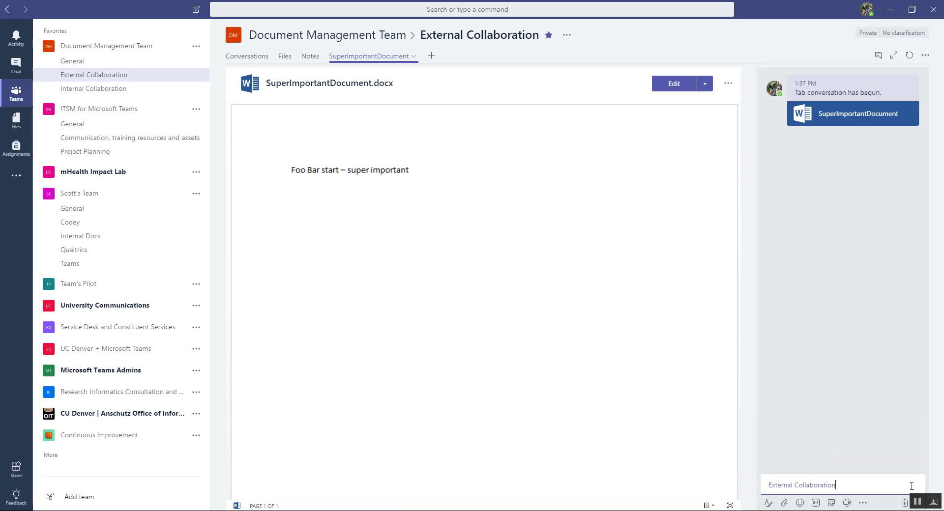
Write "hey evryone this document is crazy important. Please edit and use as you see fit." after the channel mention
{"action": "type", "text": "hey evryone this documen"}
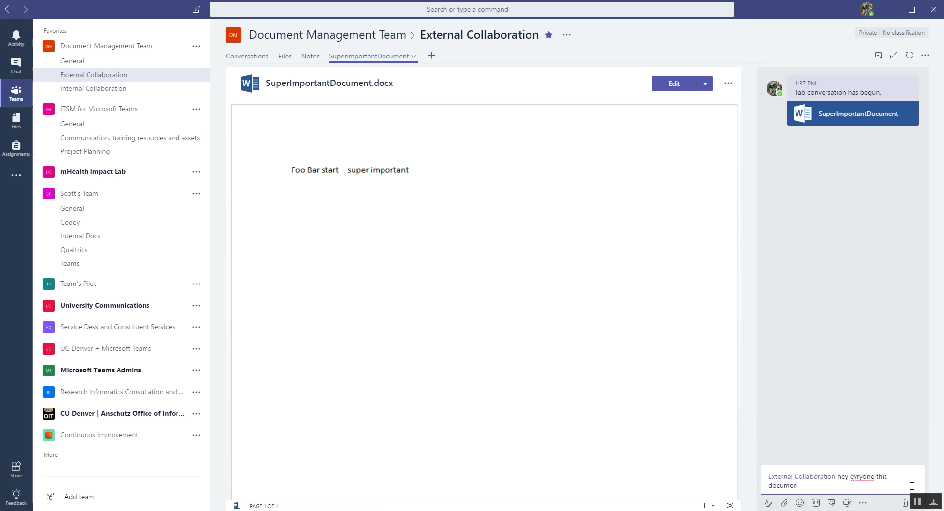
{"action": "type", "text": "t is crazy important. Please edit and use a"}
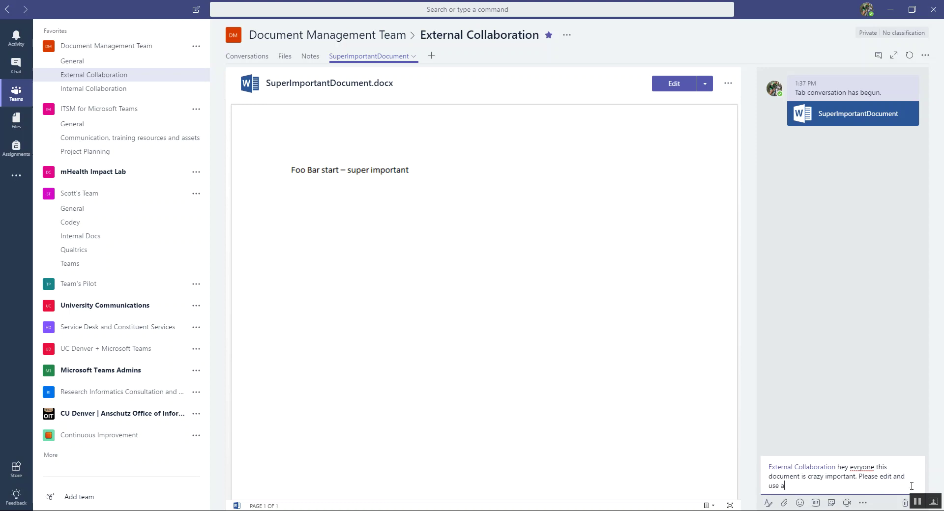
{"action": "type", "text": "s you s"}
{"action": "type", "text": "\\\\\\\\\\"}
{"action": "key", "text": "BackSpace"}
{"action": "key", "text": "BackSpace"}
{"action": "type", "text": "ee fit"}
Correct the misspelled "evryone" to "everyone" and post the message
{"action": "right_click", "coordinate": [857, 466]}
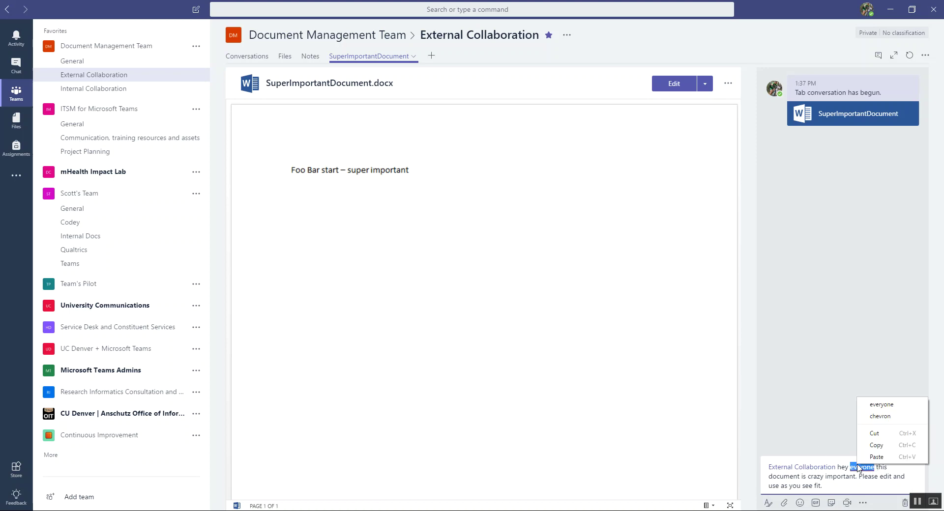
{"action": "left_click", "coordinate": [880, 404]}
{"action": "key", "text": "Return"}
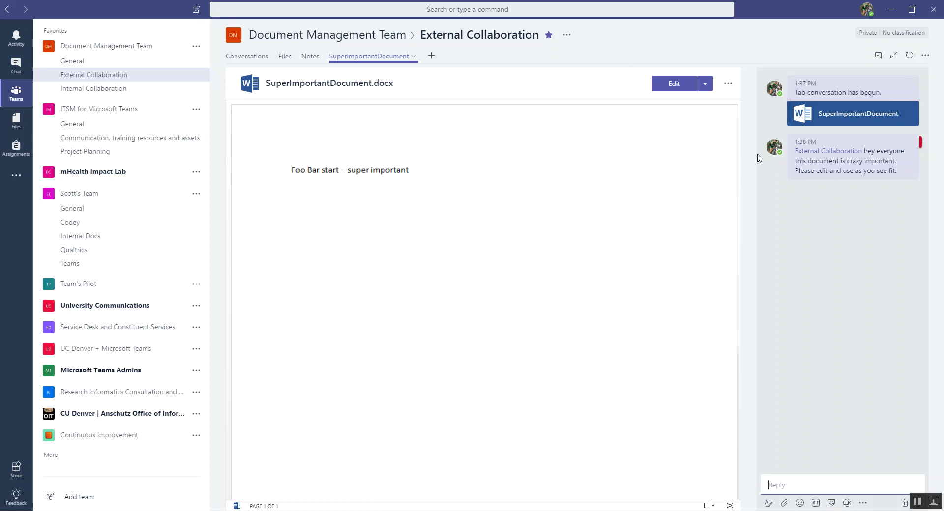
Review the channel's conversations and files, and return to the SuperImportantDocument tab
{"action": "left_click", "coordinate": [251, 57]}
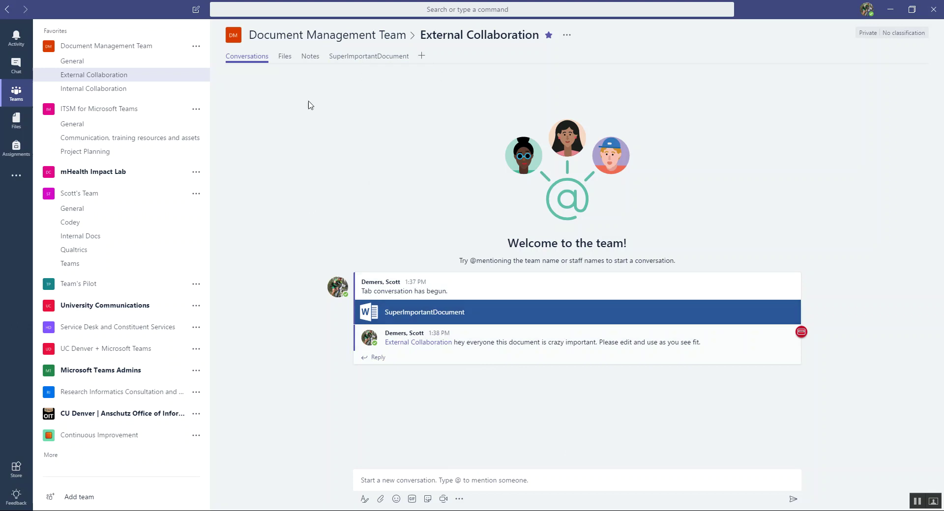
{"action": "left_click", "coordinate": [284, 60]}
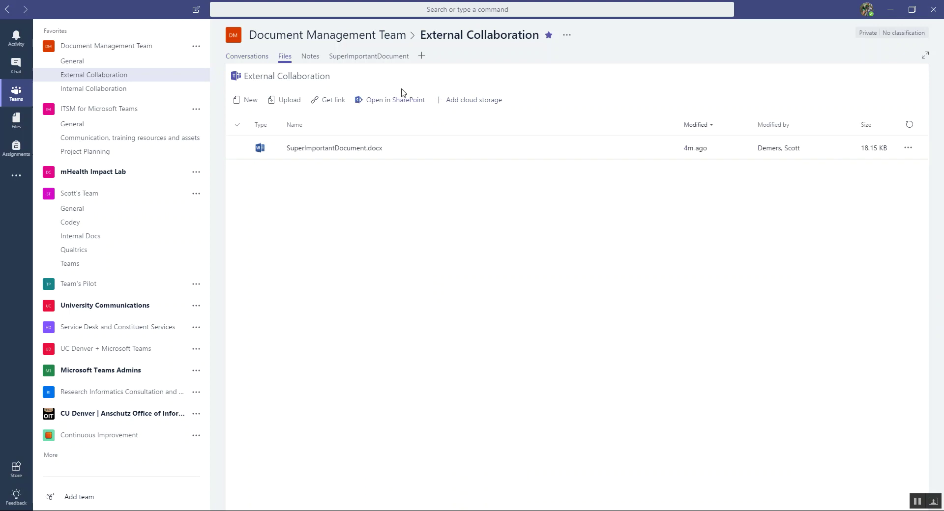
{"action": "left_click", "coordinate": [386, 59]}
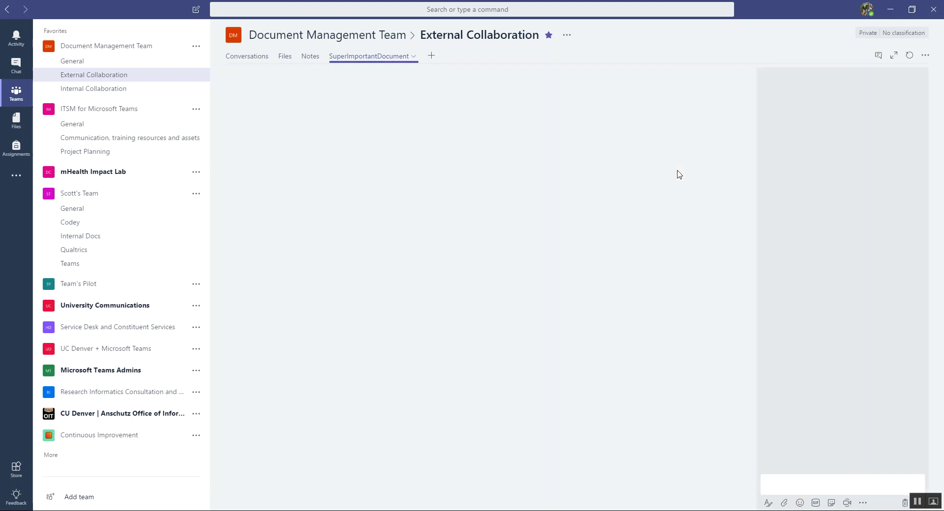